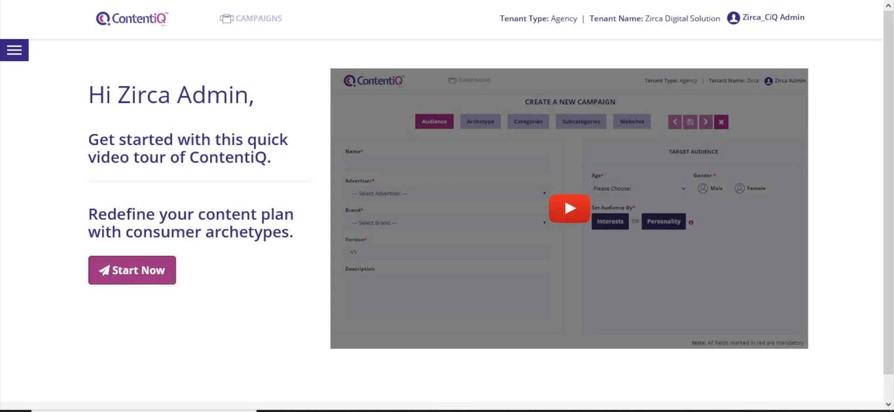
Start a new campaign and name it Test_Campaign_SUV_2.
{"action": "left_click", "coordinate": [154, 277]}
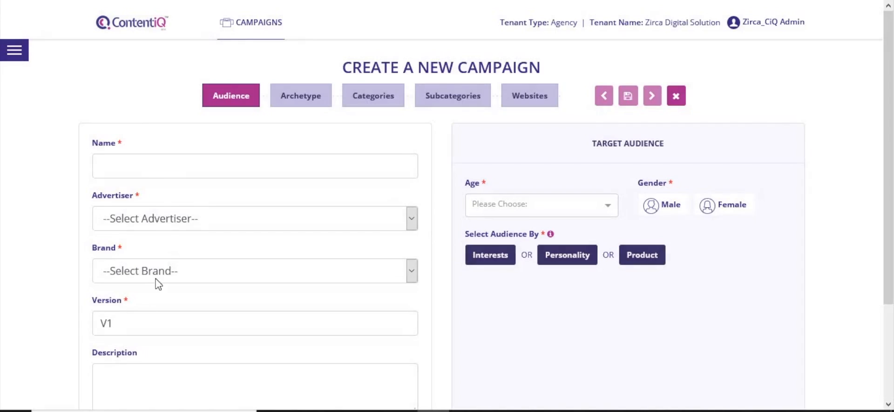
{"action": "left_click", "coordinate": [164, 176]}
{"action": "type", "text": "T"}
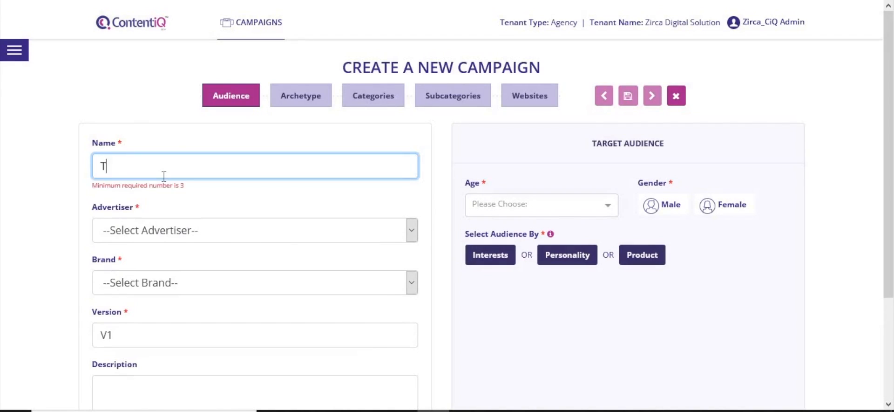
{"action": "type", "text": "est_Ca"}
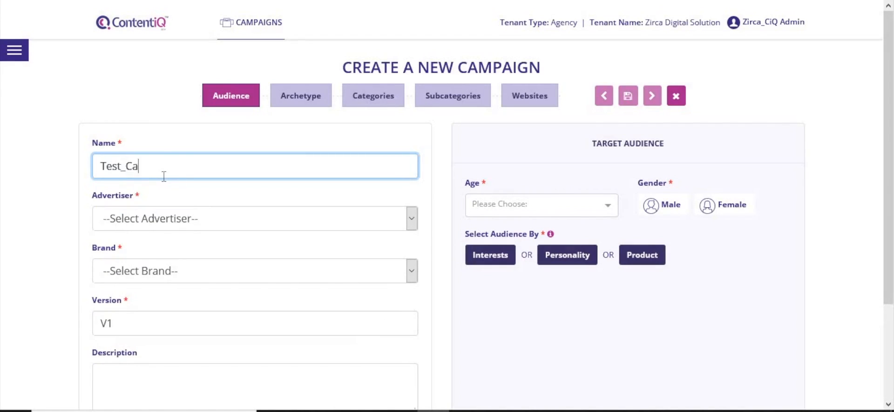
{"action": "type", "text": "mpaign_SUV_2"}
Set the campaign's advertiser to Test_Advertiser and its brand to Test_Brand.
{"action": "left_click", "coordinate": [185, 219]}
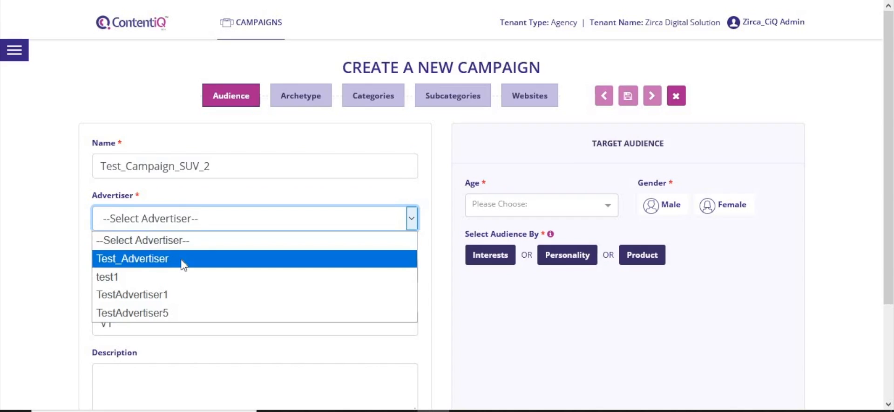
{"action": "left_click", "coordinate": [180, 260]}
{"action": "left_click", "coordinate": [170, 273]}
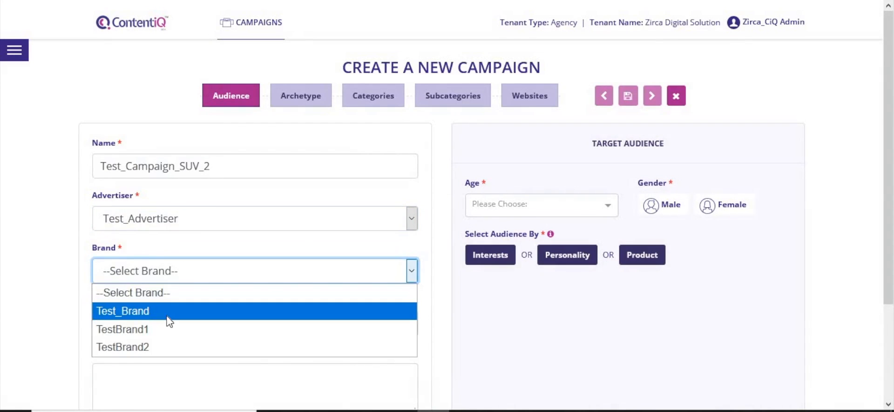
{"action": "left_click", "coordinate": [168, 314]}
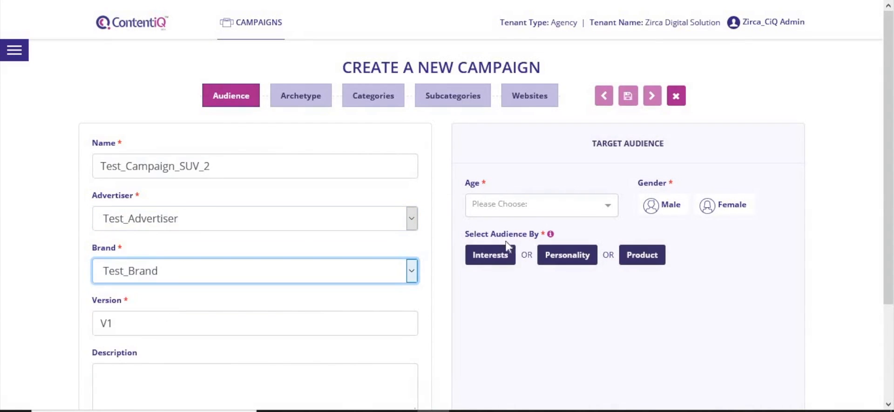
Target the age groups 25-34 and 35+ and include both male and female genders.
{"action": "left_click", "coordinate": [501, 211]}
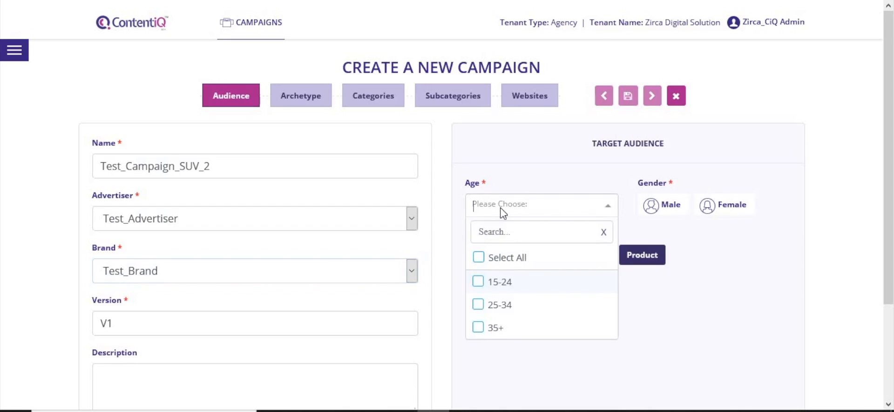
{"action": "left_click", "coordinate": [508, 305]}
{"action": "left_click", "coordinate": [495, 328]}
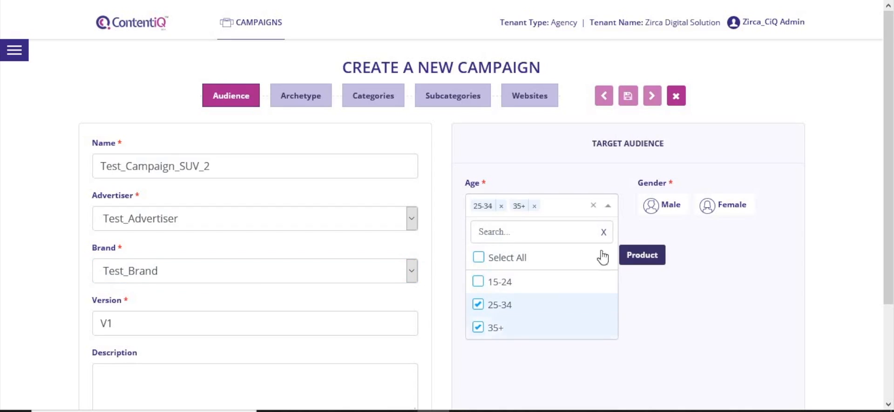
{"action": "left_click", "coordinate": [663, 211]}
{"action": "left_click", "coordinate": [712, 214]}
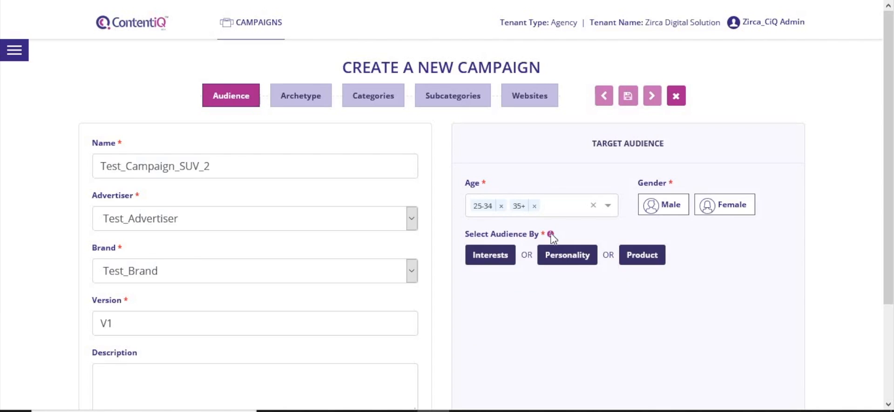
Define the audience by interests, search for "car" and select "cars in india" under Vehicles & Autos.
{"action": "mouse_move", "coordinate": [551, 235]}
{"action": "left_click", "coordinate": [492, 261]}
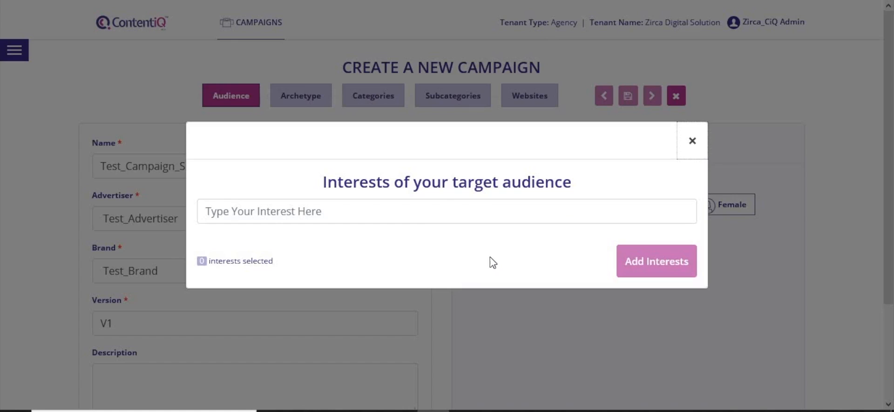
{"action": "left_click", "coordinate": [429, 220]}
{"action": "type", "text": "car"}
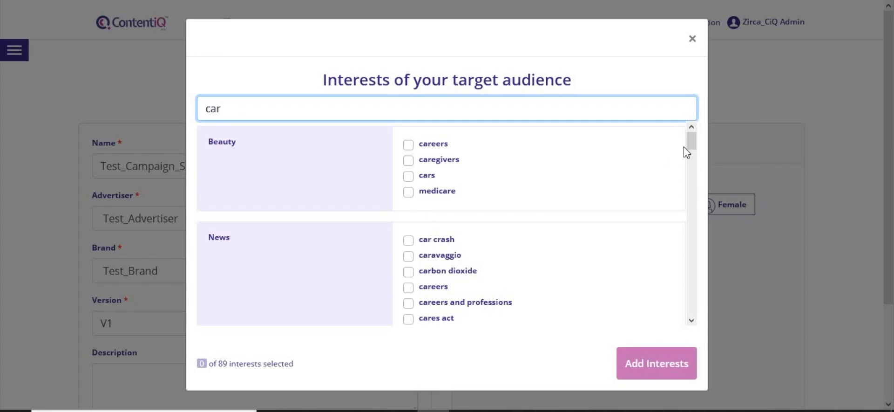
{"action": "mouse_move", "coordinate": [695, 145]}
{"action": "left_mouse_down"}
{"action": "mouse_move", "coordinate": [706, 243]}
{"action": "mouse_move", "coordinate": [691, 264]}
{"action": "mouse_move", "coordinate": [680, 195]}
{"action": "mouse_move", "coordinate": [688, 242]}
{"action": "left_mouse_up"}
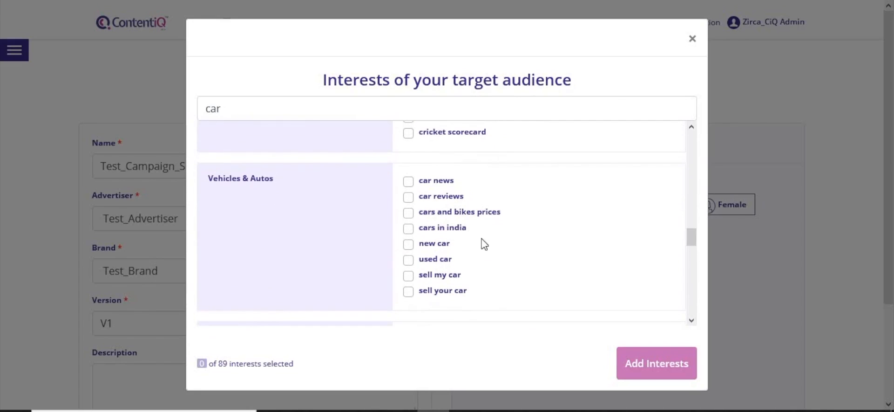
{"action": "left_click", "coordinate": [465, 233]}
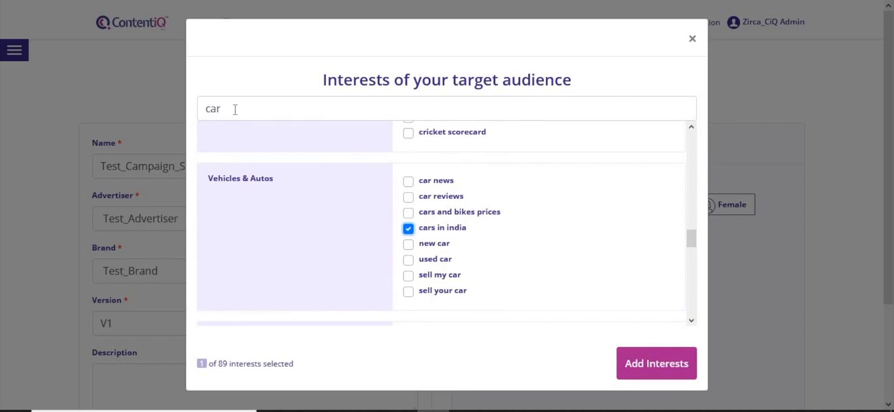
Search for "travel", select "travel guide india", add the chosen interests to the audience and proceed to the Archetype stage.
{"action": "left_click_drag", "start_coordinate": [235, 108], "coordinate": [176, 103]}
{"action": "type", "text": "travel"}
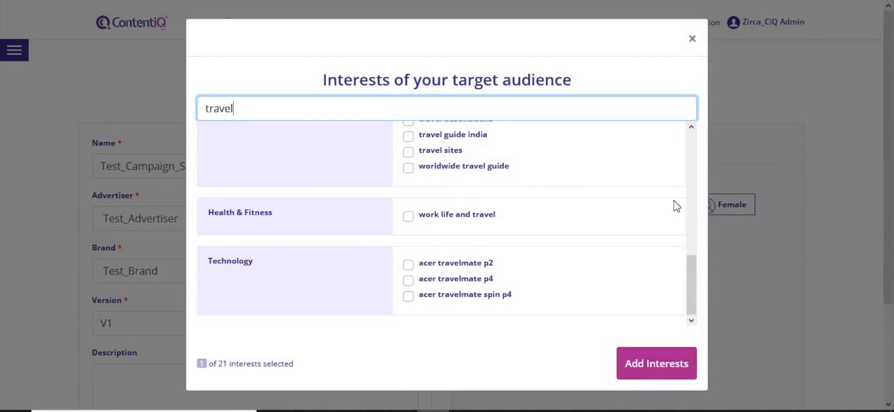
{"action": "left_click_drag", "start_coordinate": [695, 279], "coordinate": [694, 271]}
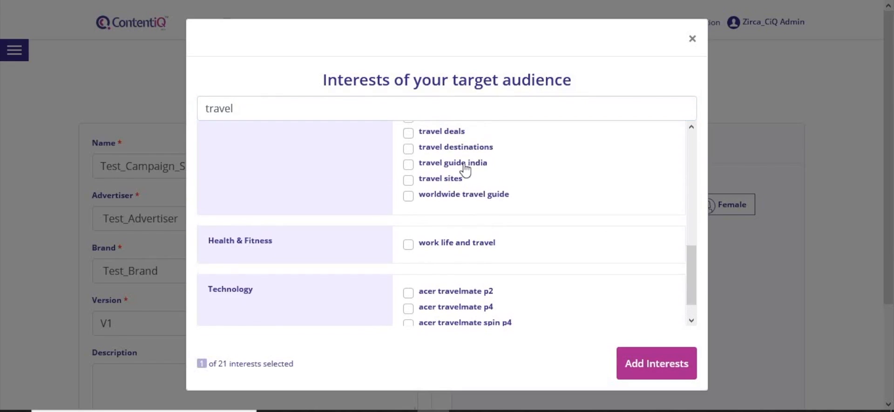
{"action": "left_click", "coordinate": [464, 164]}
{"action": "left_click", "coordinate": [650, 372]}
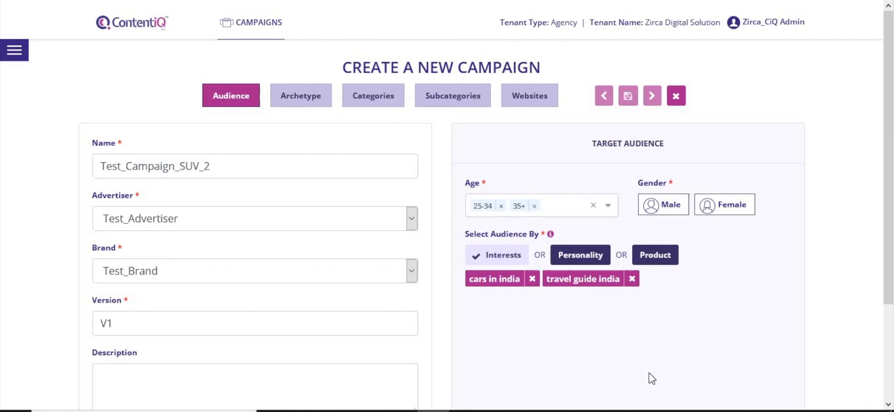
{"action": "left_click", "coordinate": [652, 98]}
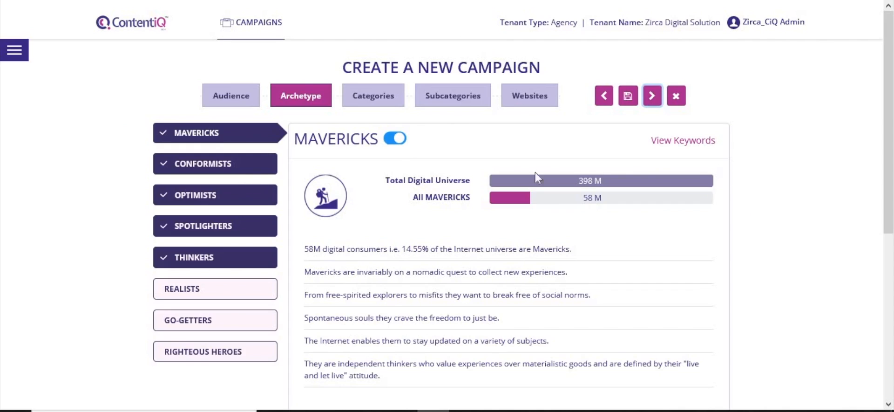
Review the profiles of the recommended Conformists, Optimists, Spotlighters and Thinkers archetypes, including the category skews and keywords of Optimists.
{"action": "left_click", "coordinate": [255, 165]}
{"action": "left_click", "coordinate": [251, 194]}
{"action": "left_click", "coordinate": [252, 227]}
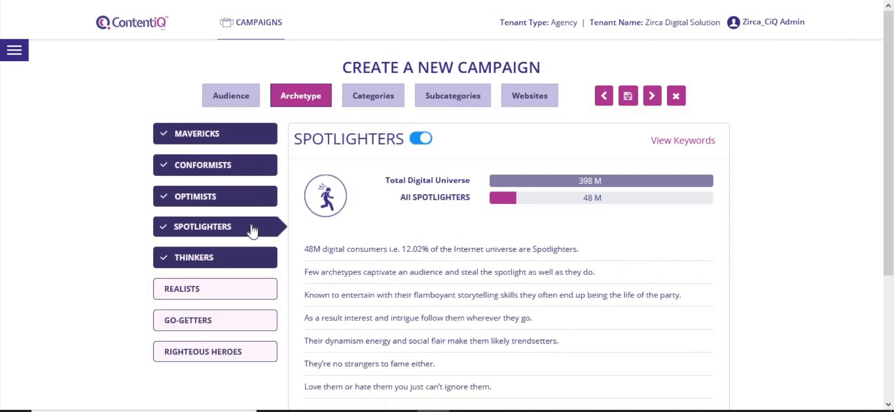
{"action": "left_click", "coordinate": [244, 257]}
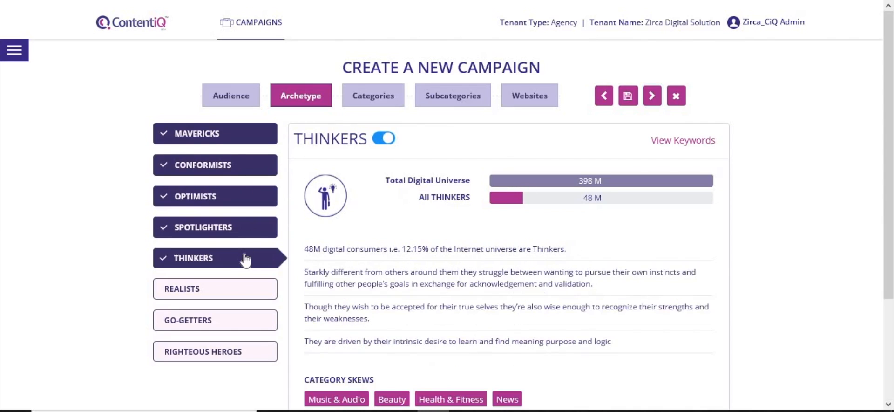
{"action": "left_click", "coordinate": [235, 228]}
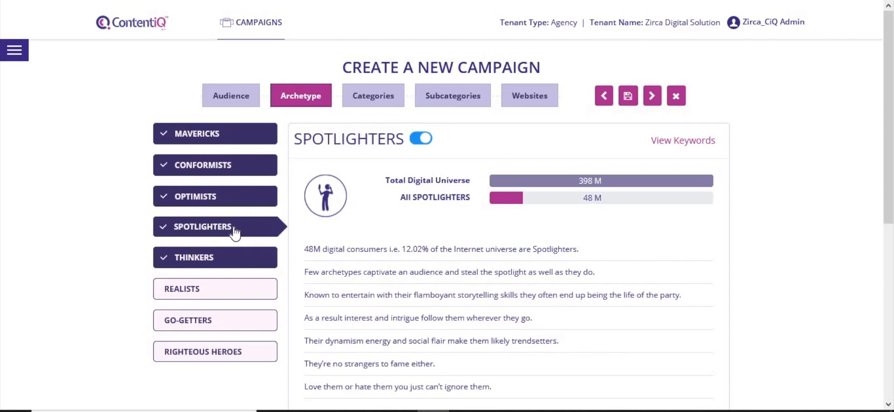
{"action": "left_click", "coordinate": [228, 203]}
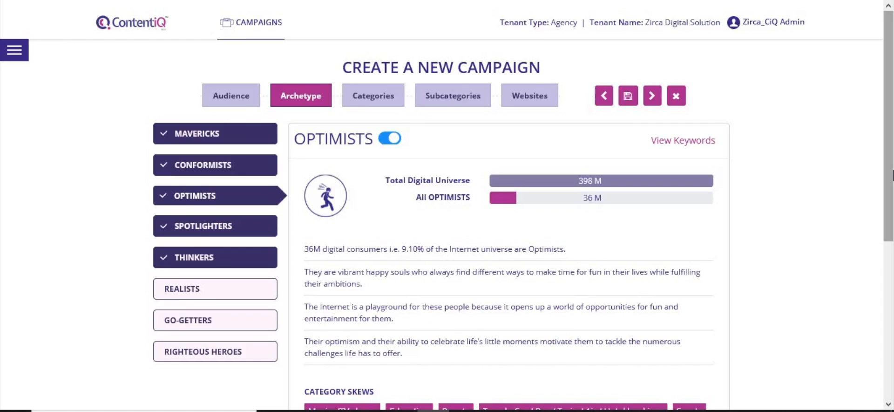
{"action": "left_click_drag", "start_coordinate": [892, 178], "coordinate": [880, 226]}
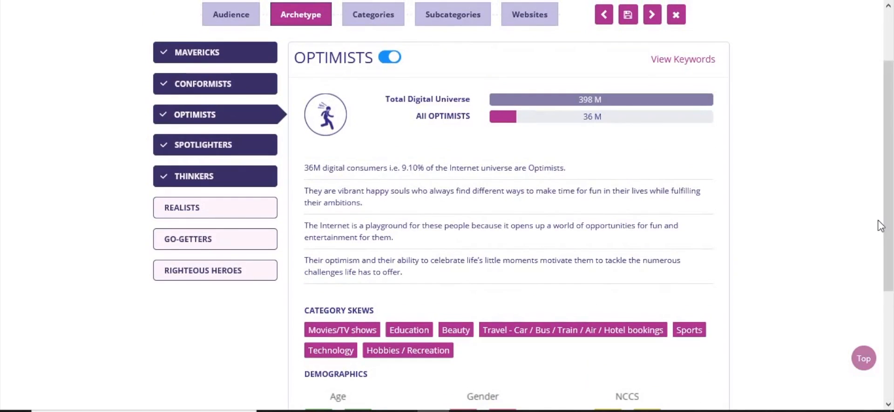
{"action": "left_click", "coordinate": [673, 60]}
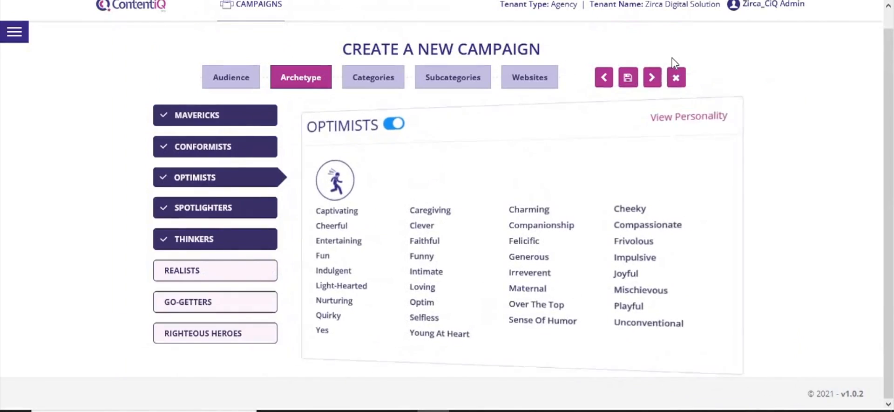
{"action": "left_click", "coordinate": [676, 125]}
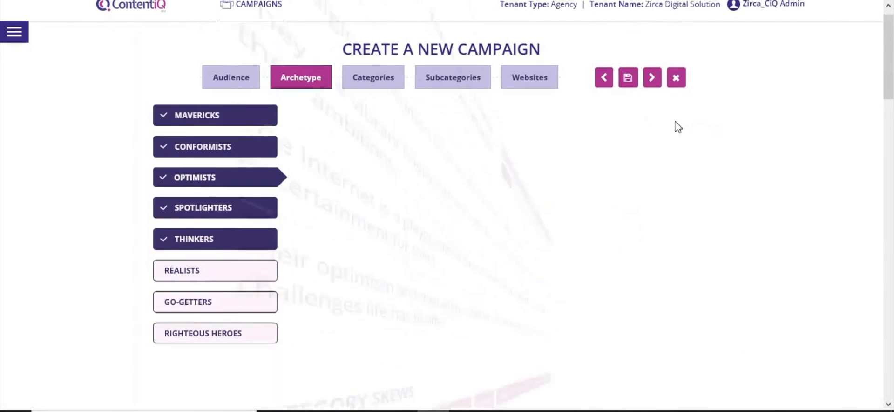
Check the keywords of the Conformists archetype and exclude it from the selection.
{"action": "left_click", "coordinate": [268, 154]}
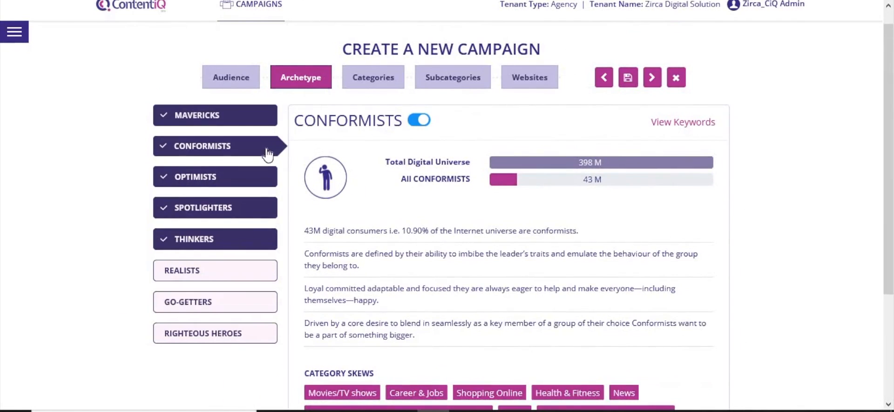
{"action": "left_click", "coordinate": [667, 133]}
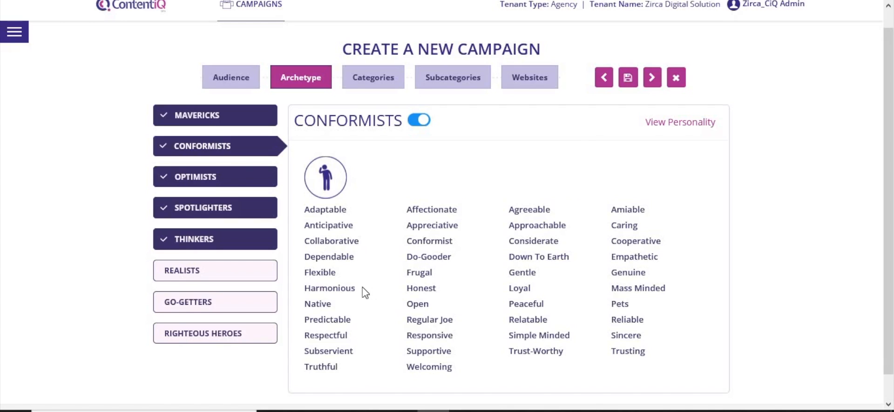
{"action": "left_click", "coordinate": [420, 120]}
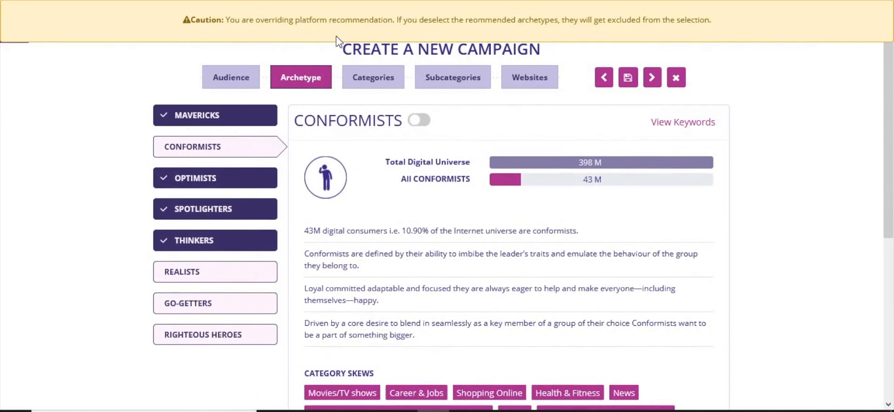
Look through the Go-Getters and Righteous Heroes keywords and add Righteous Heroes to the selected archetypes.
{"action": "left_click", "coordinate": [252, 313]}
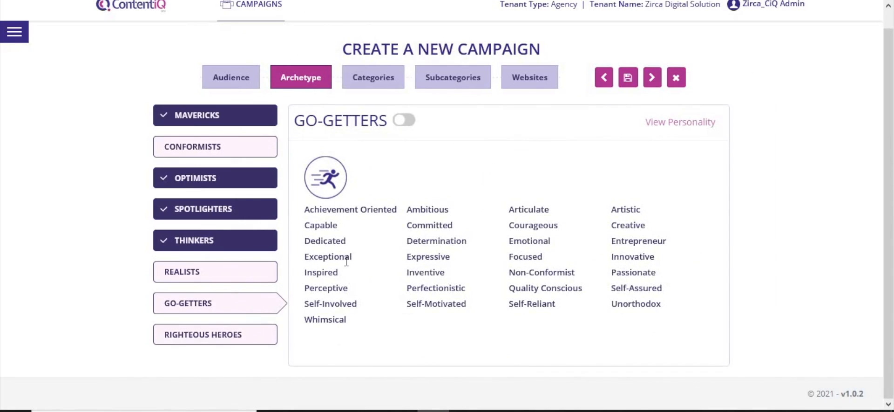
{"action": "left_click", "coordinate": [269, 342]}
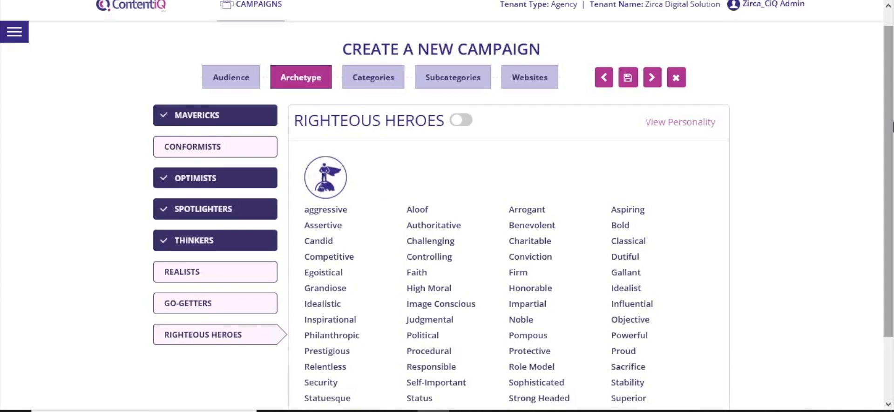
{"action": "left_click_drag", "start_coordinate": [893, 127], "coordinate": [892, 144]}
{"action": "left_click_drag", "start_coordinate": [893, 142], "coordinate": [893, 137]}
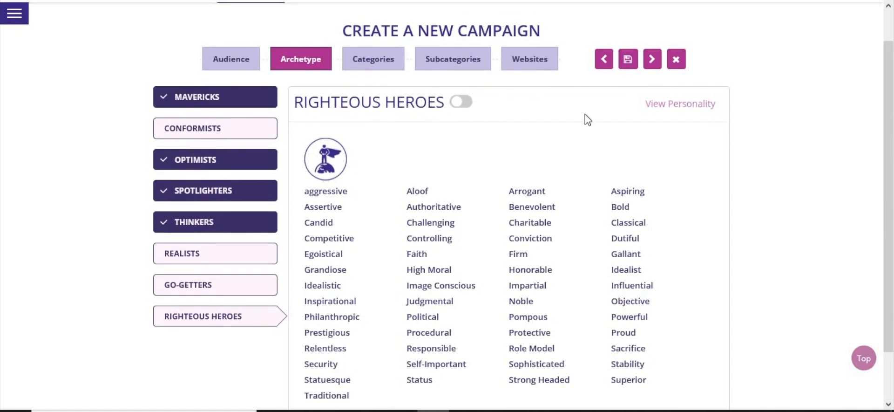
{"action": "left_click", "coordinate": [466, 102]}
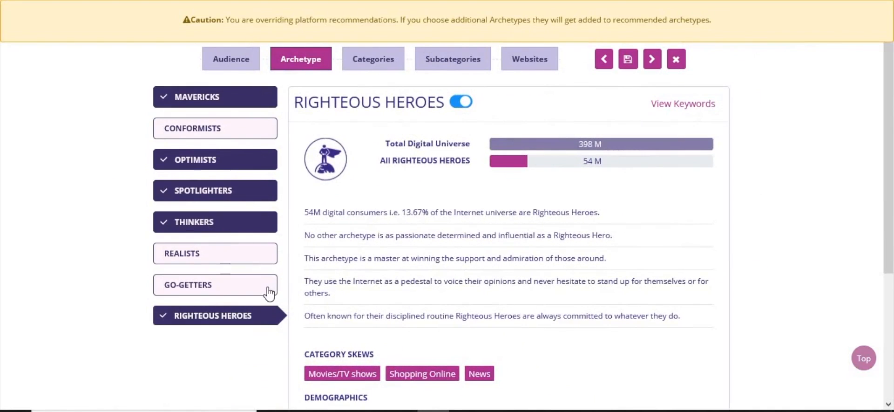
Add the Go-Getters archetype to the selection and look over its description and category skews.
{"action": "left_click", "coordinate": [268, 294]}
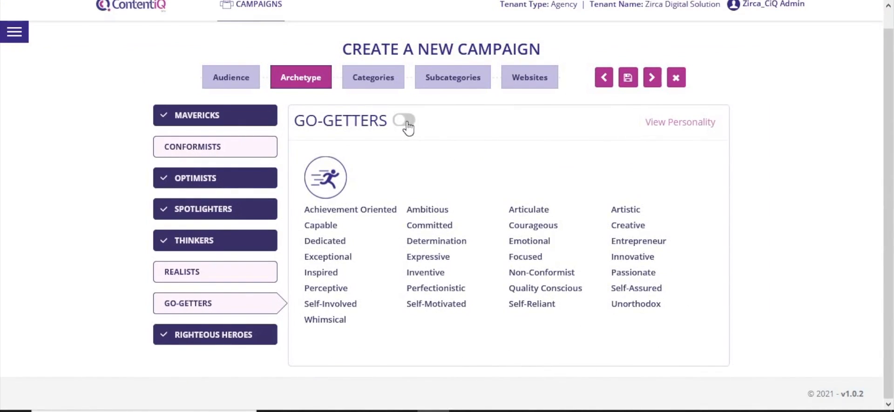
{"action": "left_click", "coordinate": [407, 124]}
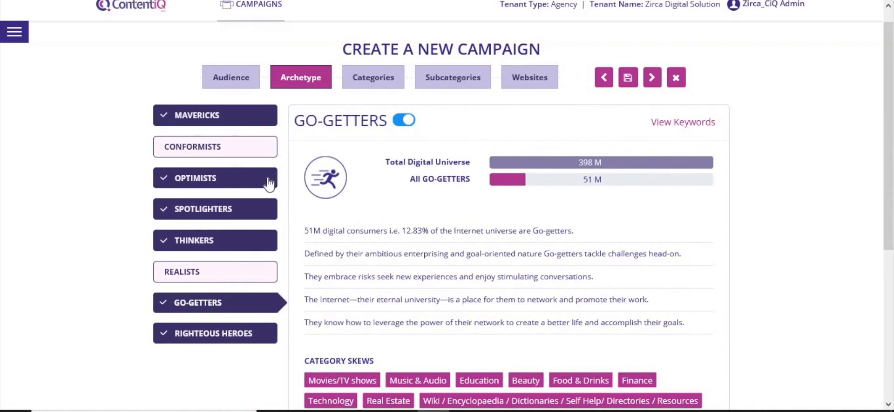
{"action": "left_click_drag", "start_coordinate": [892, 142], "coordinate": [892, 186]}
{"action": "scroll", "coordinate": [891, 153], "scroll_direction": "up", "scroll_amount": 1}
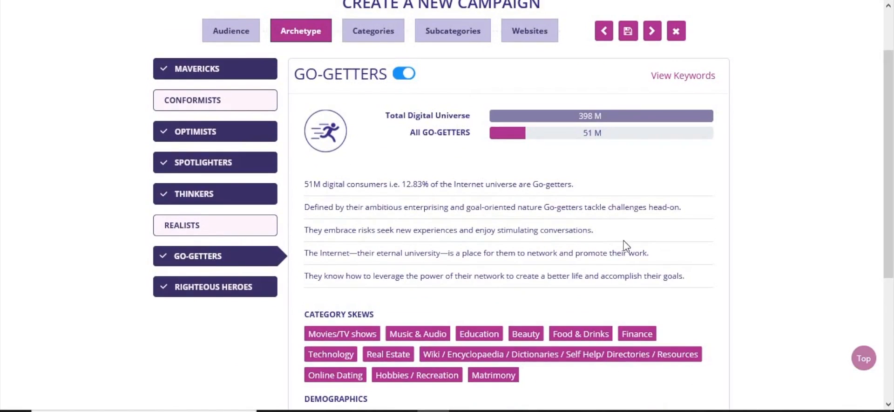
{"action": "scroll", "coordinate": [892, 223], "scroll_direction": "down", "scroll_amount": 1}
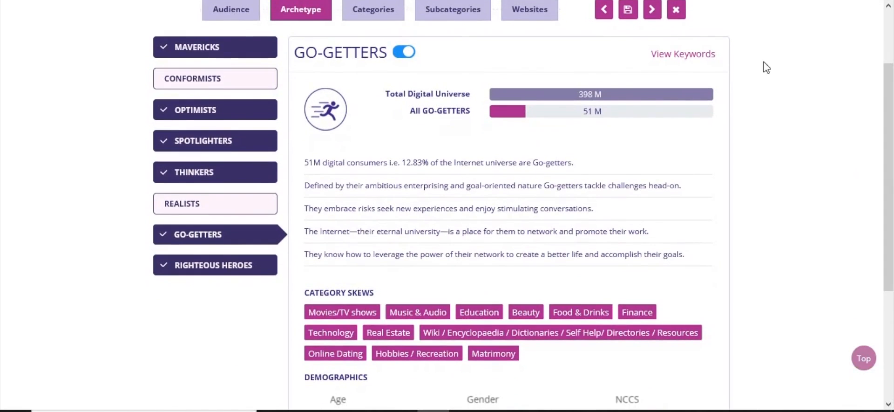
Continue to the category selection and tick the News category for the Righteous Heroes archetype.
{"action": "left_click", "coordinate": [651, 10]}
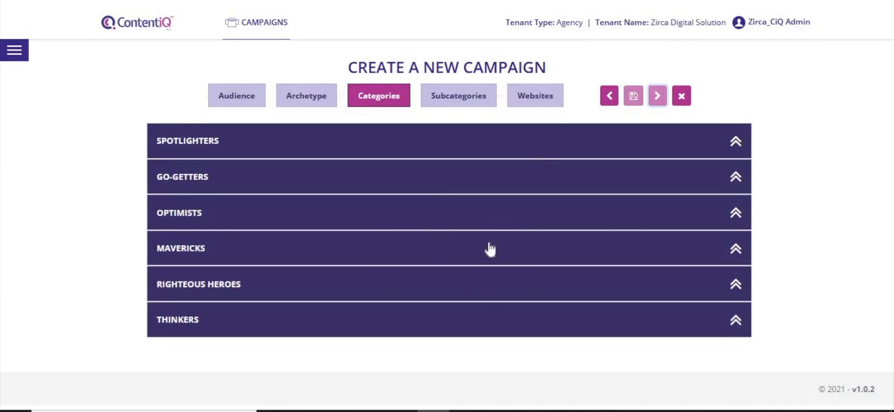
{"action": "left_click", "coordinate": [479, 292]}
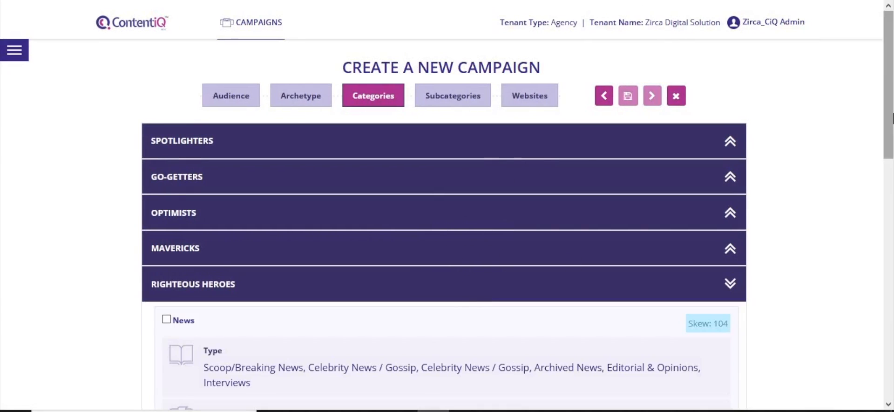
{"action": "scroll", "coordinate": [890, 163], "scroll_direction": "down", "scroll_amount": 2}
{"action": "left_click_drag", "start_coordinate": [891, 163], "coordinate": [893, 188]}
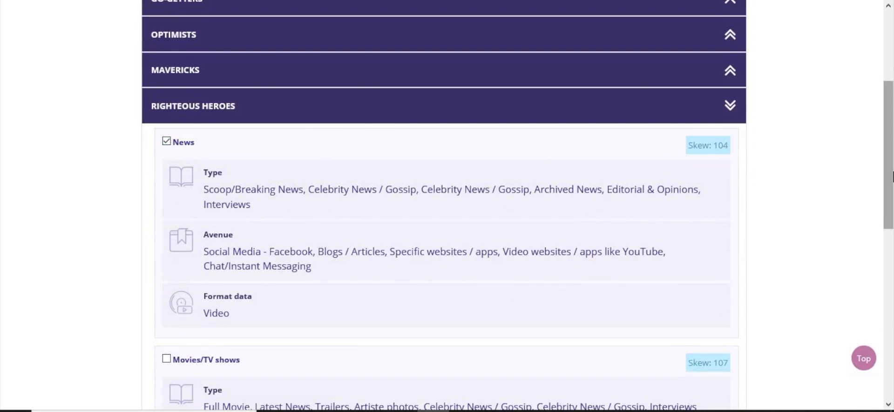
{"action": "scroll", "coordinate": [893, 176], "scroll_direction": "down", "scroll_amount": 2}
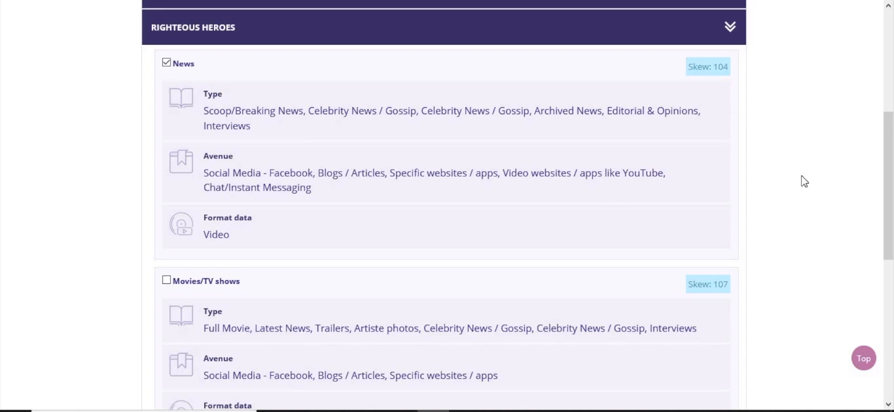
Expand the Spotlighters archetype and review its categories with their content types, avenues, formats and skews.
{"action": "scroll", "coordinate": [892, 169], "scroll_direction": "up", "scroll_amount": 5}
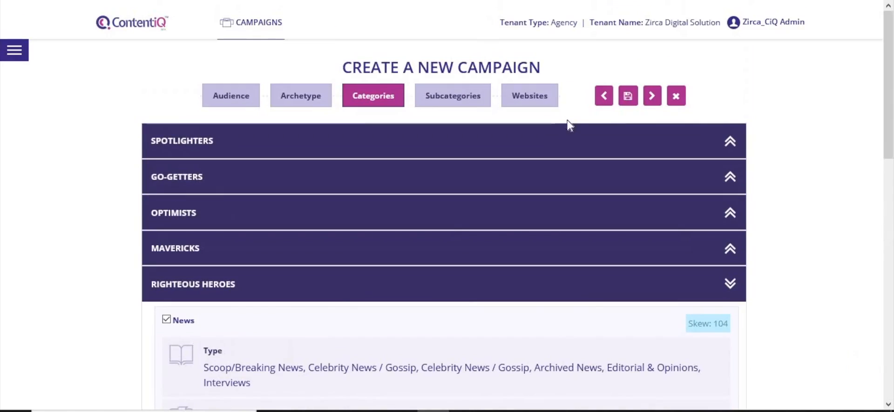
{"action": "left_click", "coordinate": [566, 150]}
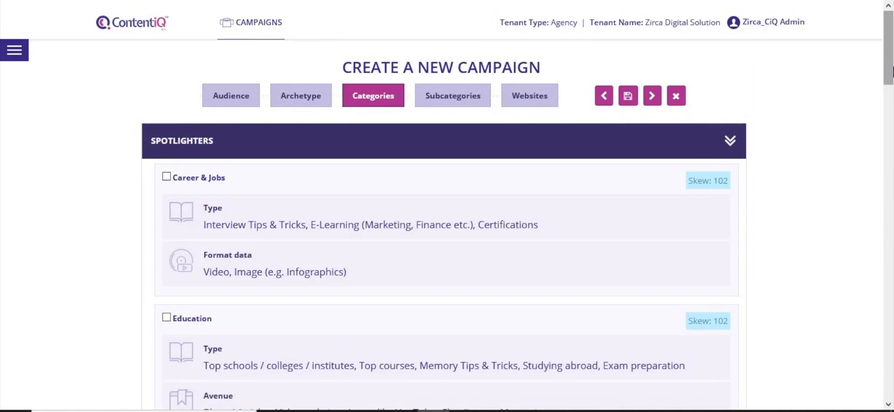
{"action": "scroll", "coordinate": [892, 122], "scroll_direction": "down", "scroll_amount": 3}
{"action": "scroll", "coordinate": [892, 122], "scroll_direction": "down", "scroll_amount": 5}
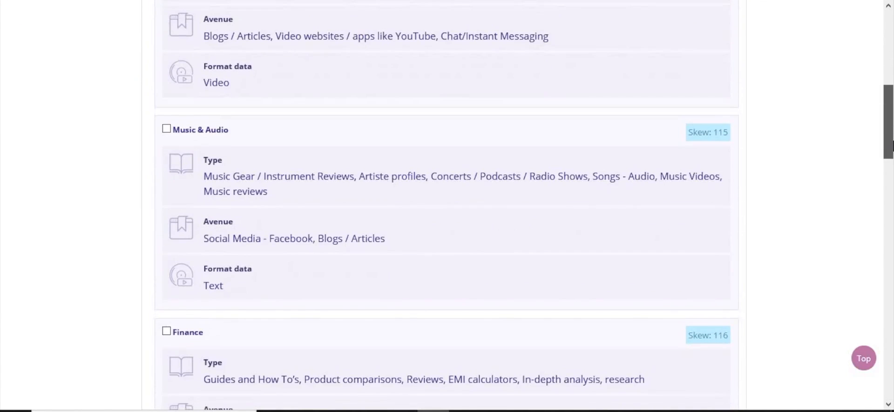
{"action": "left_click_drag", "start_coordinate": [892, 145], "coordinate": [892, 138]}
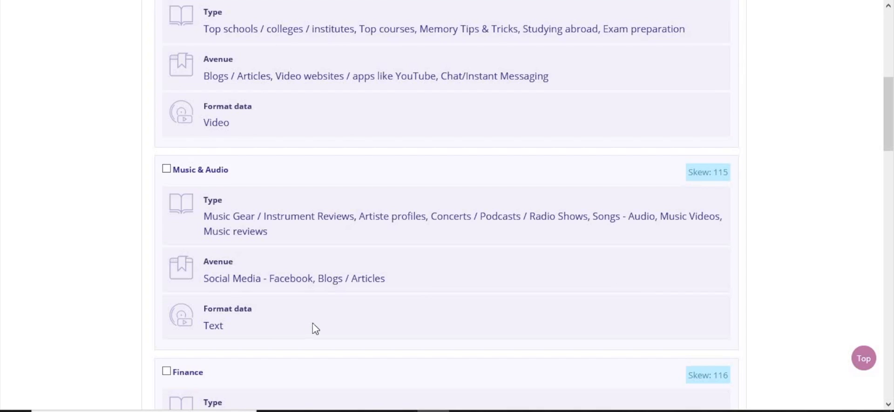
{"action": "scroll", "coordinate": [892, 210], "scroll_direction": "down", "scroll_amount": 1}
{"action": "scroll", "coordinate": [893, 210], "scroll_direction": "down", "scroll_amount": 15}
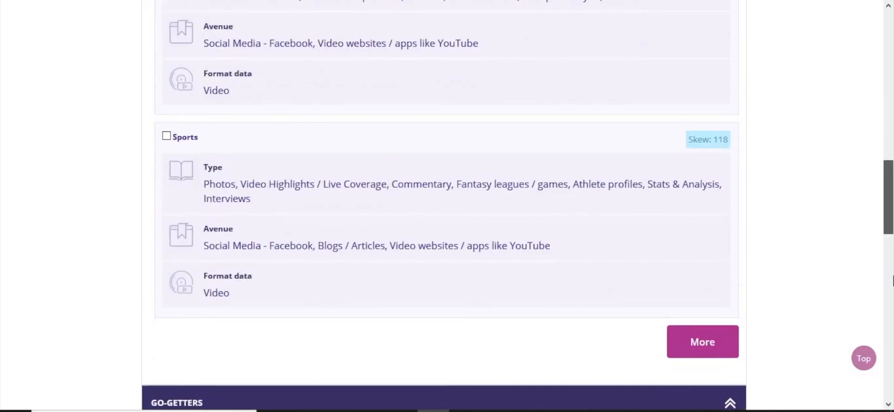
Expand the Go-Getters archetype, review its categories and tick Hobbies / Recreation.
{"action": "left_click", "coordinate": [531, 122]}
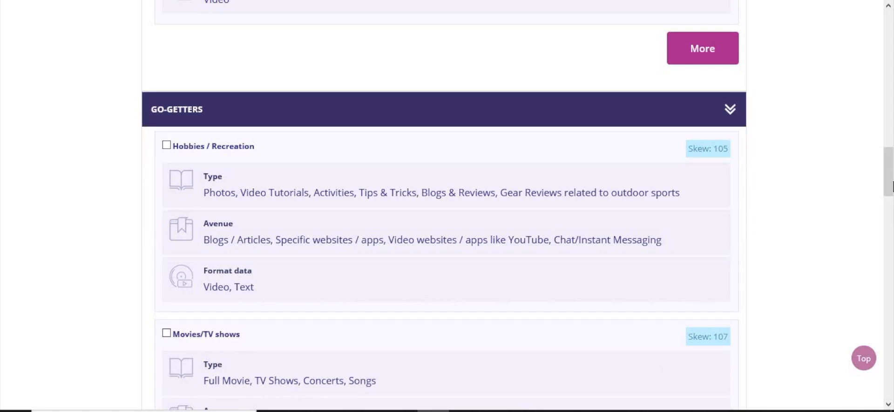
{"action": "scroll", "coordinate": [892, 242], "scroll_direction": "down", "scroll_amount": 10}
{"action": "scroll", "coordinate": [892, 243], "scroll_direction": "down", "scroll_amount": 1}
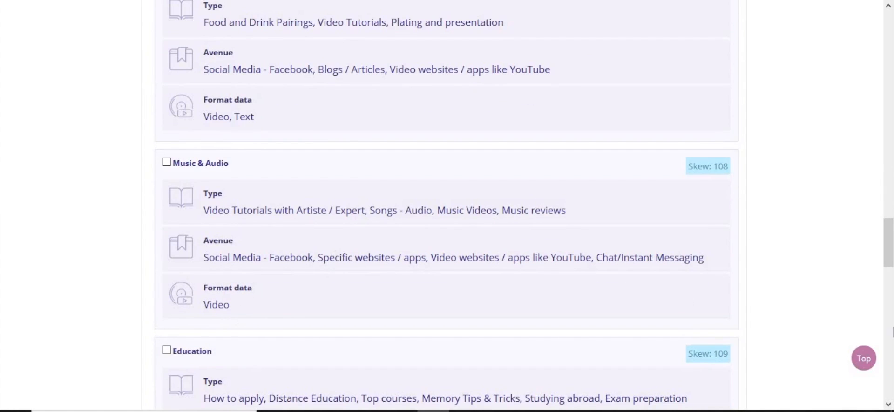
{"action": "left_click_drag", "start_coordinate": [888, 243], "coordinate": [880, 208]}
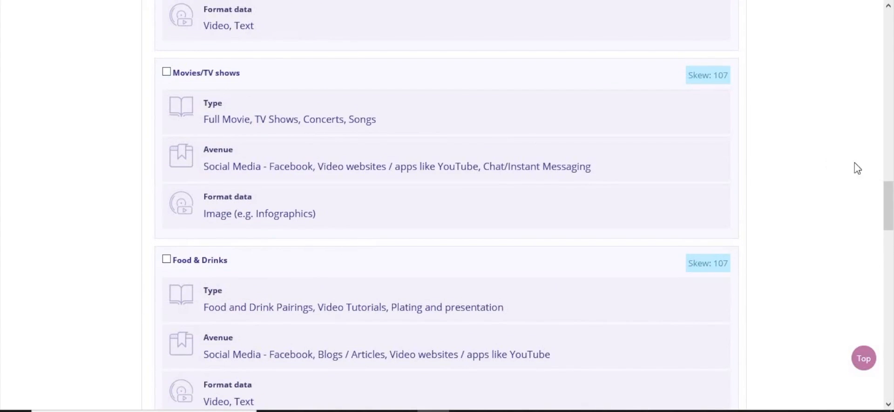
{"action": "left_click_drag", "start_coordinate": [888, 205], "coordinate": [888, 157]}
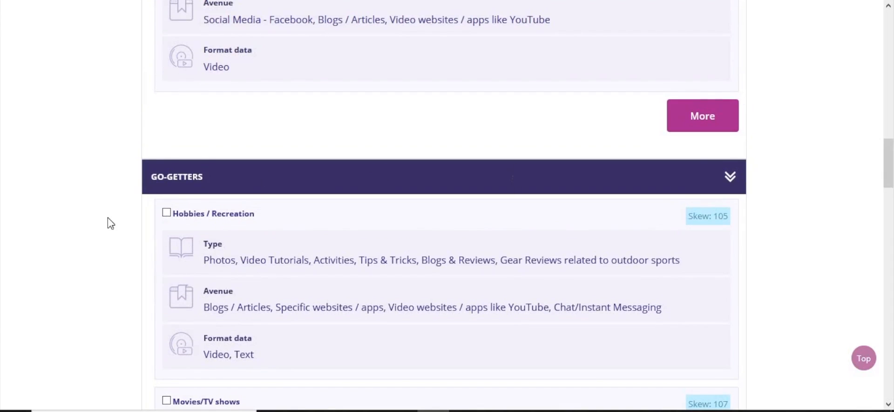
{"action": "left_click", "coordinate": [167, 215]}
Tick the Sports, Finance and Music & Audio categories for the Spotlighters archetype.
{"action": "scroll", "coordinate": [851, 159], "scroll_direction": "up", "scroll_amount": 8}
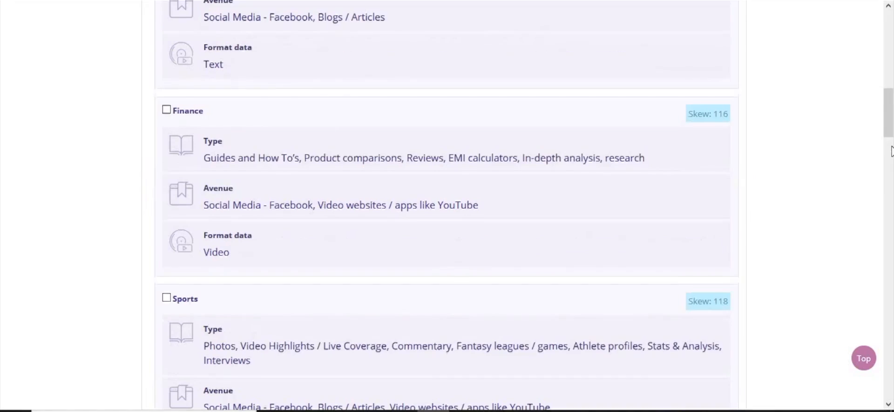
{"action": "left_click", "coordinate": [167, 297]}
{"action": "left_click", "coordinate": [168, 112]}
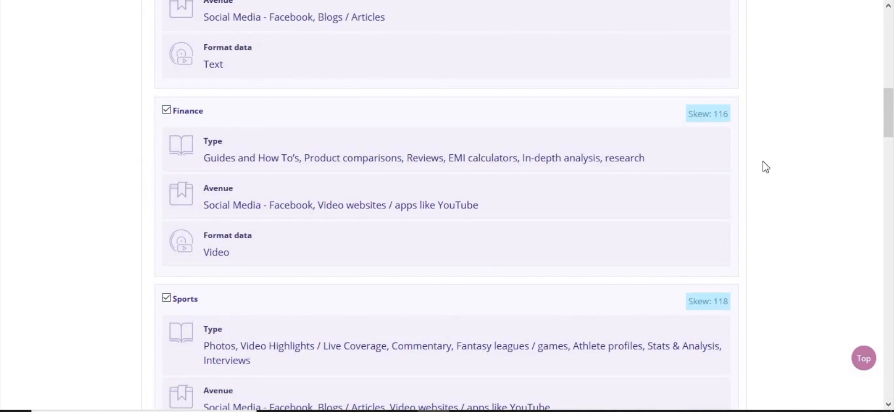
{"action": "left_click_drag", "start_coordinate": [889, 125], "coordinate": [889, 77]}
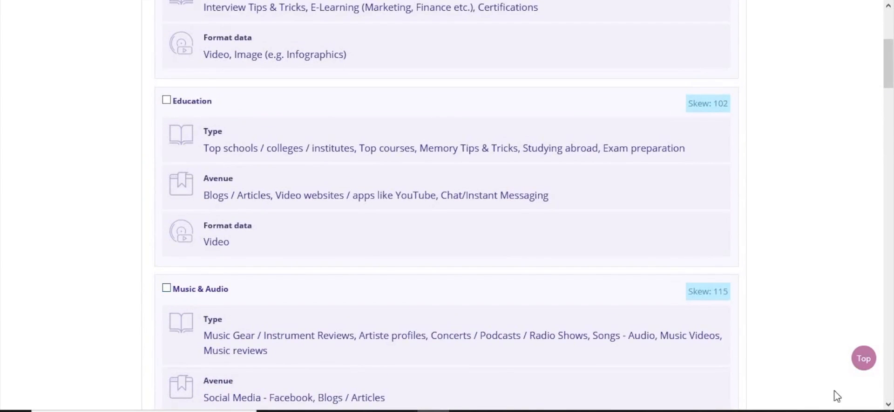
{"action": "left_click", "coordinate": [167, 287]}
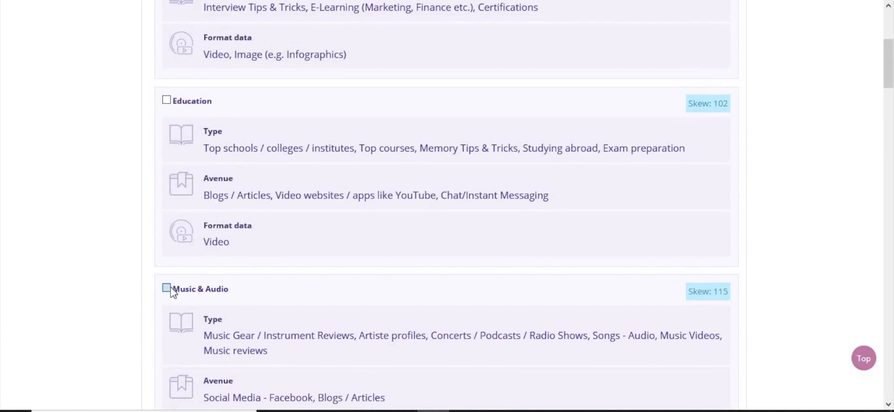
Continue to the subcategory selection and filter the recommendations by Primary Match.
{"action": "left_click", "coordinate": [861, 360]}
{"action": "left_click", "coordinate": [646, 100]}
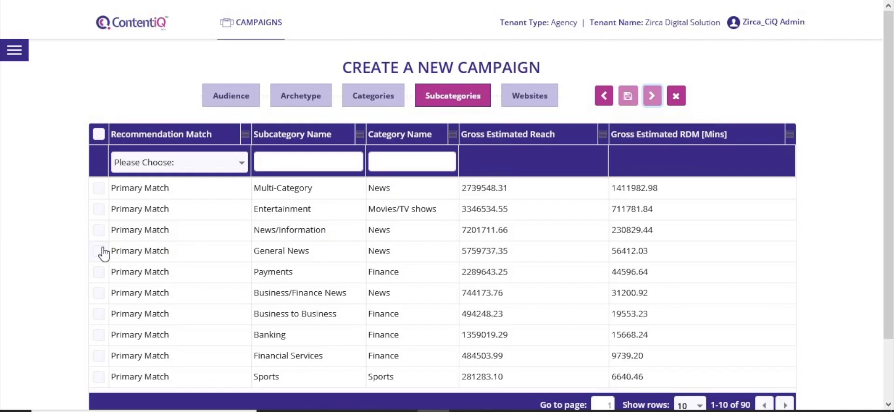
{"action": "left_click", "coordinate": [203, 172]}
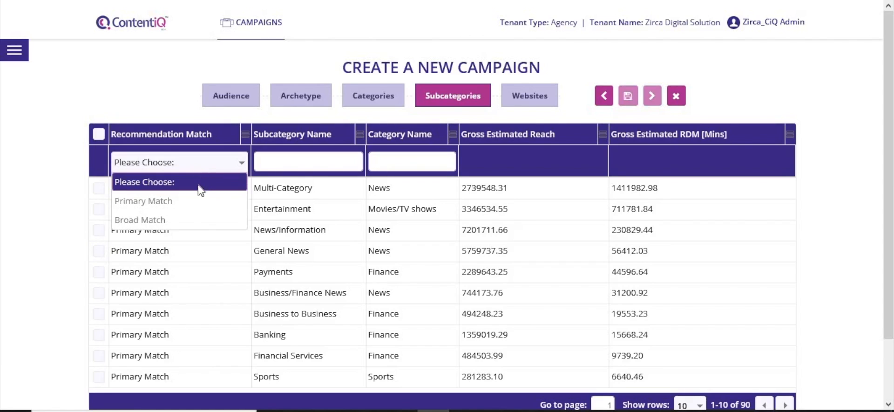
{"action": "left_click", "coordinate": [192, 211]}
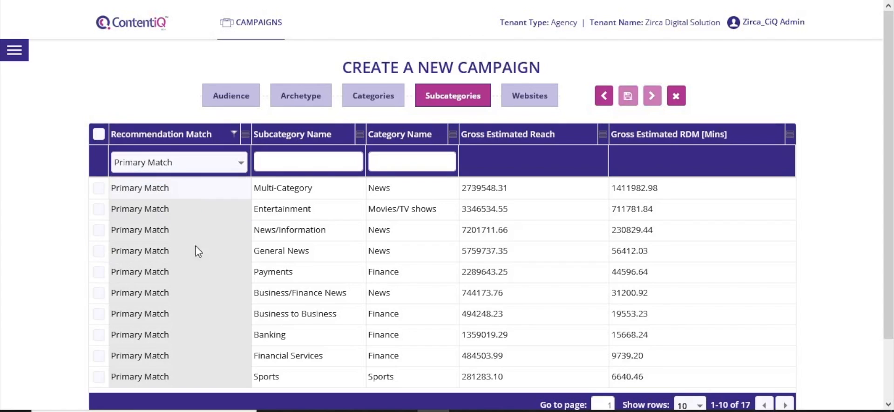
Select the subcategories General News, News/Information, Entertainment, Business/Finance News, Business to Business, Sports and Financial Services.
{"action": "left_click", "coordinate": [98, 252]}
{"action": "left_click", "coordinate": [99, 231]}
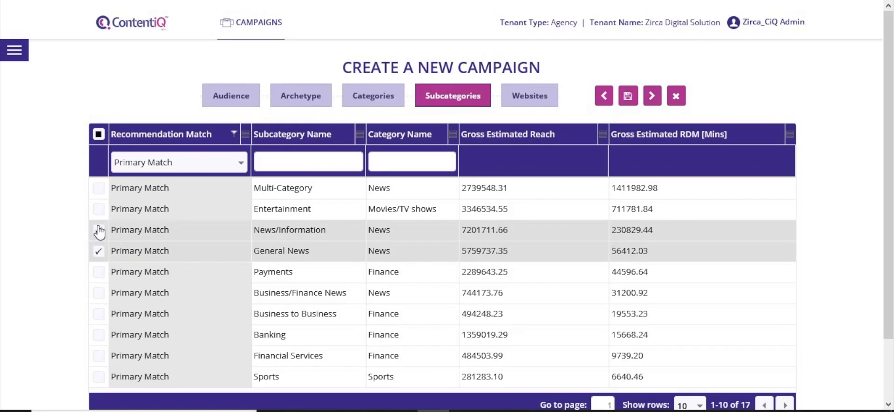
{"action": "left_click", "coordinate": [99, 209]}
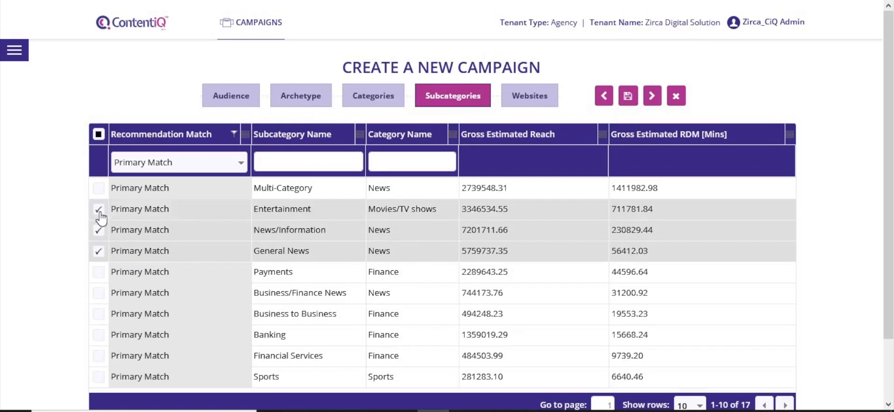
{"action": "left_click", "coordinate": [97, 293]}
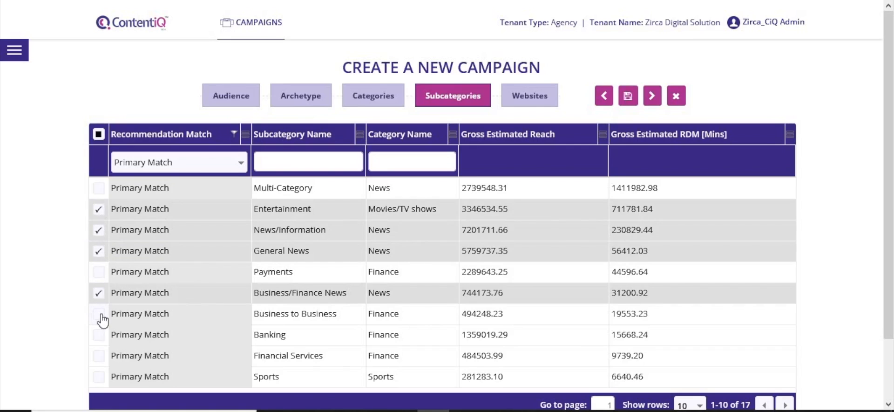
{"action": "left_click", "coordinate": [99, 313]}
{"action": "left_click", "coordinate": [98, 377]}
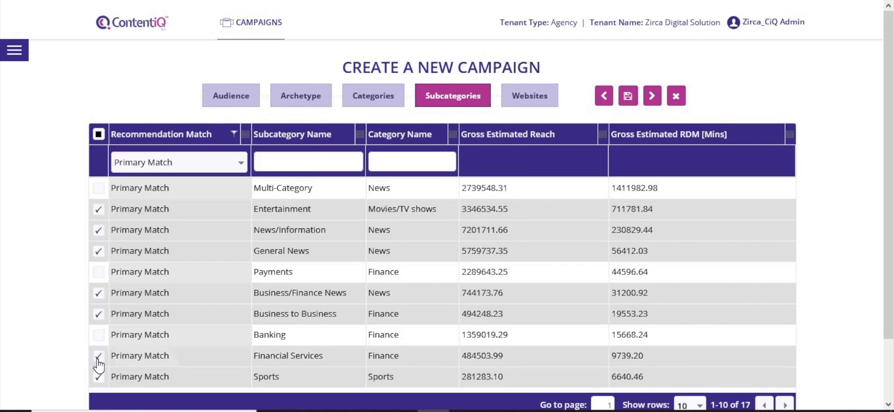
Filter the subcategories by Broad Match and select Social Media and Social Networking.
{"action": "left_click", "coordinate": [186, 166]}
{"action": "left_click", "coordinate": [166, 217]}
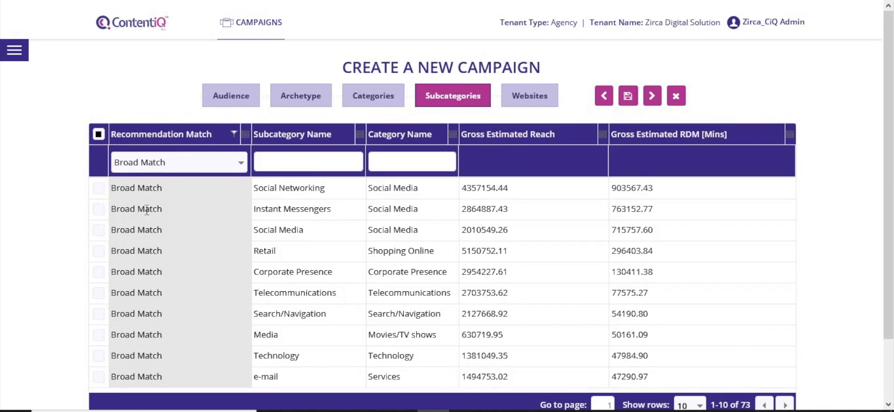
{"action": "left_click", "coordinate": [99, 231]}
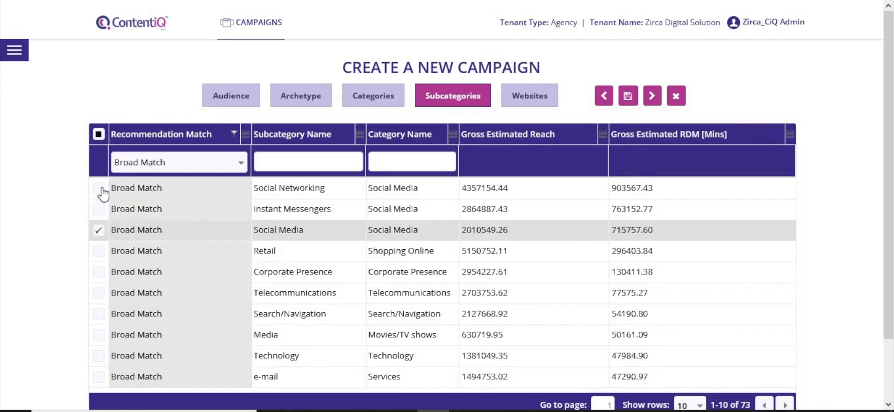
{"action": "left_click", "coordinate": [100, 188]}
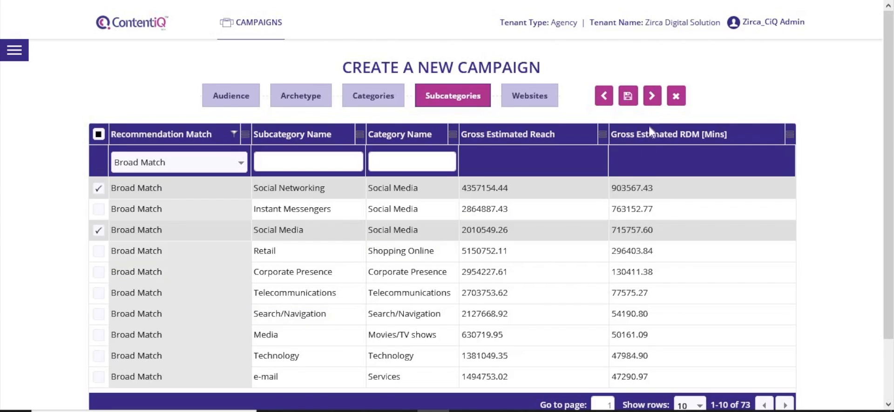
Continue to the website recommendations and show 100 rows per page.
{"action": "left_click", "coordinate": [654, 101]}
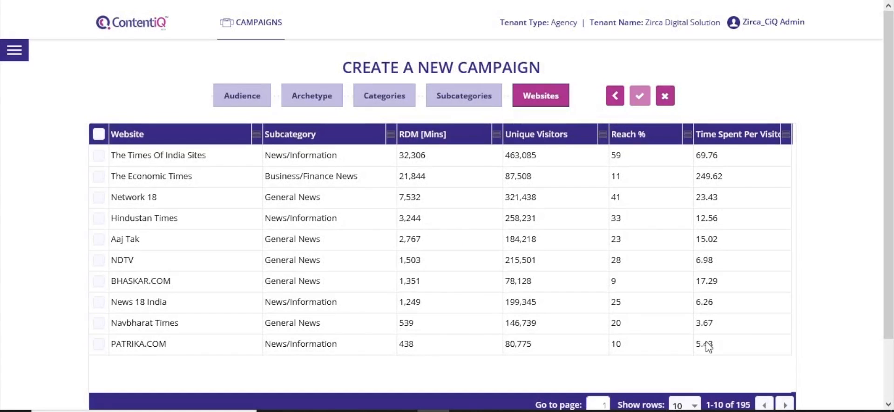
{"action": "left_click", "coordinate": [686, 403]}
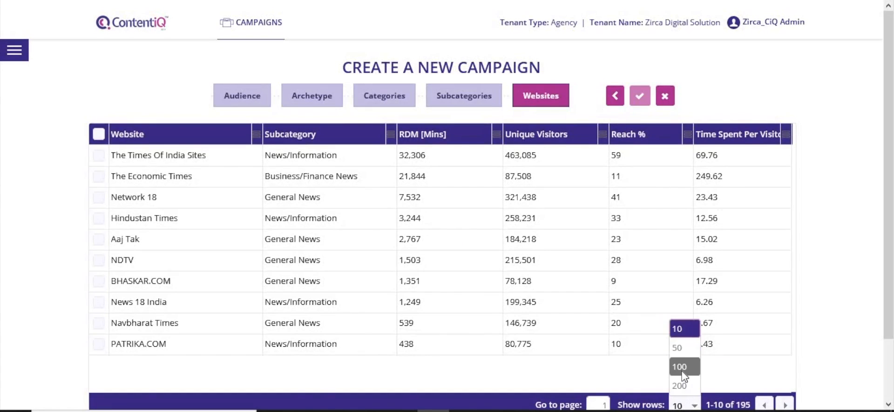
{"action": "left_click", "coordinate": [684, 367]}
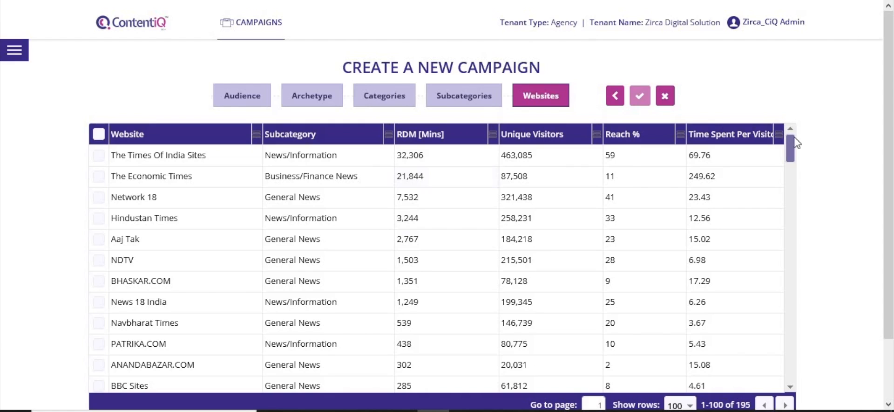
Select The Times Of India Sites, The Economic Times, Network 18, Hindustan Times, Aaj Tak, BHASKAR.COM, News 18 India, Navbharat Times and PATRIKA.COM.
{"action": "mouse_move", "coordinate": [788, 147]}
{"action": "left_mouse_down"}
{"action": "mouse_move", "coordinate": [787, 167]}
{"action": "mouse_move", "coordinate": [786, 142]}
{"action": "left_mouse_up"}
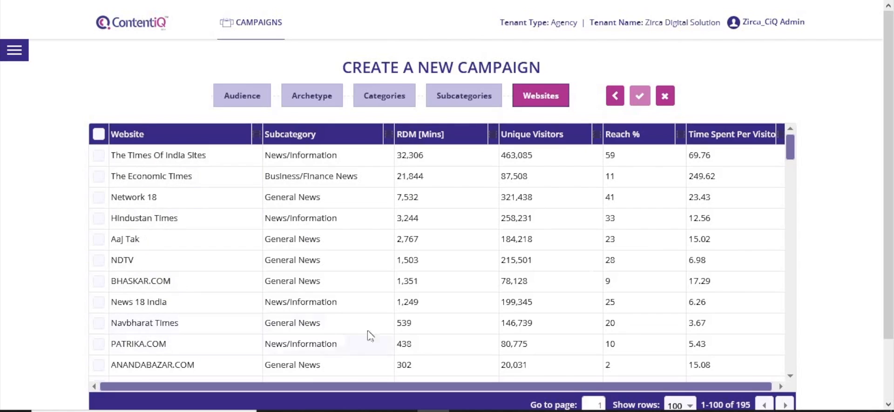
{"action": "left_click_drag", "start_coordinate": [791, 150], "coordinate": [791, 176]}
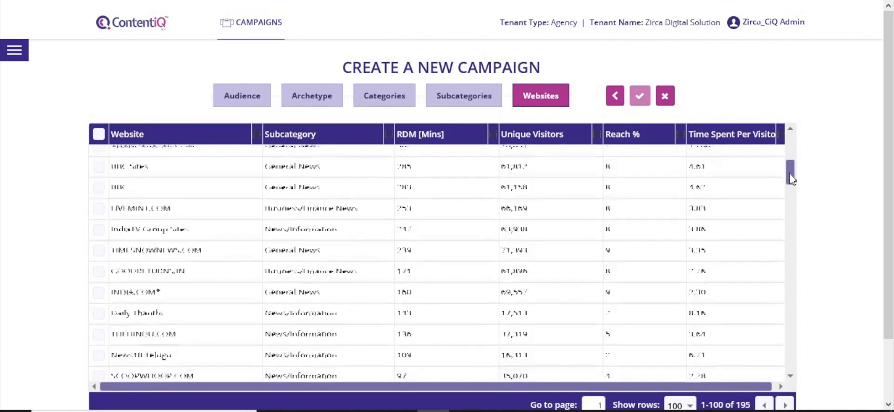
{"action": "scroll", "coordinate": [618, 224], "scroll_direction": "down", "scroll_amount": 3}
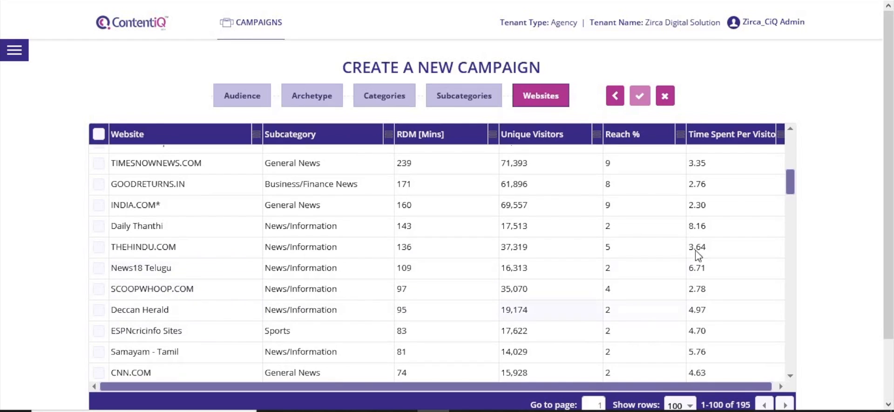
{"action": "left_click_drag", "start_coordinate": [791, 180], "coordinate": [790, 139]}
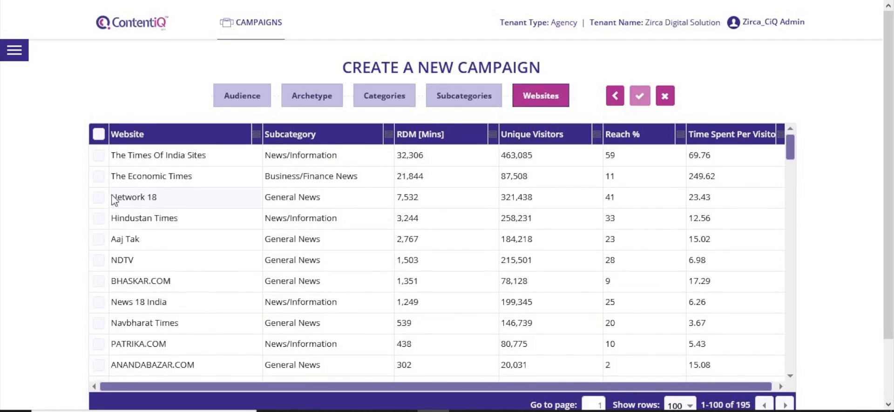
{"action": "left_click", "coordinate": [96, 198]}
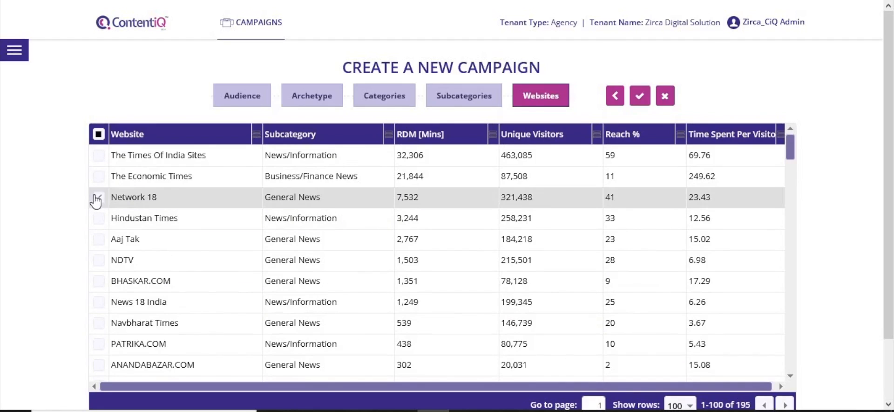
{"action": "left_click", "coordinate": [97, 176]}
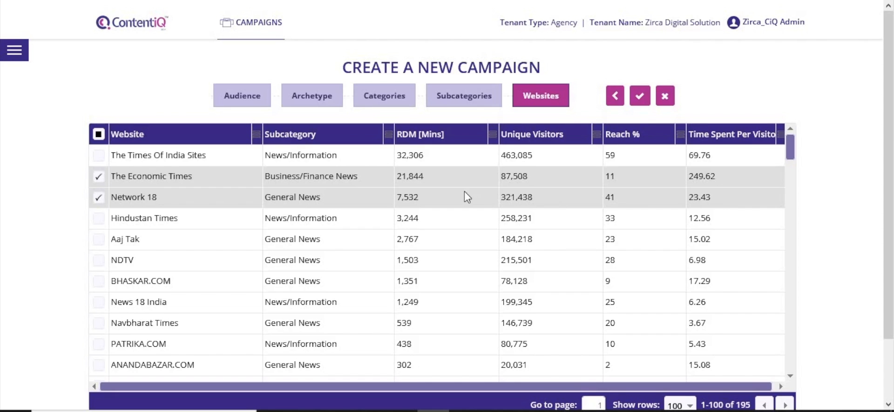
{"action": "left_click", "coordinate": [103, 157]}
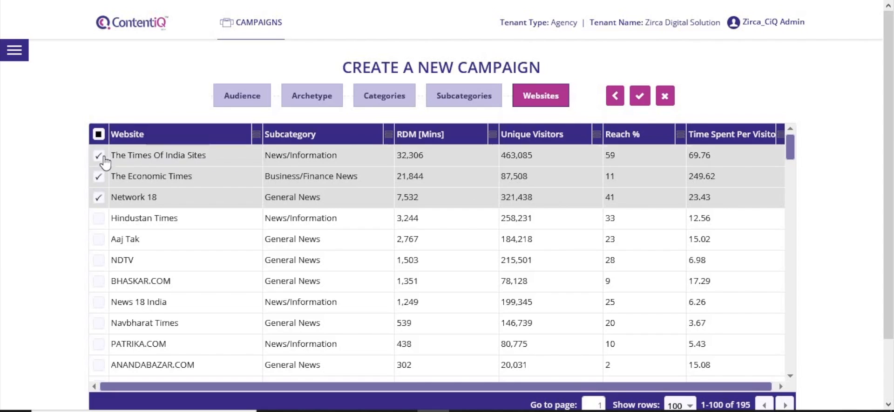
{"action": "left_click", "coordinate": [99, 219]}
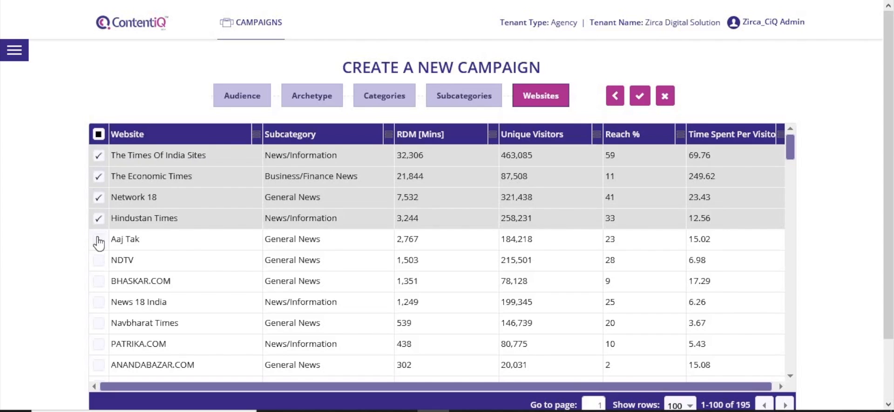
{"action": "left_click", "coordinate": [99, 239]}
{"action": "left_click", "coordinate": [99, 281]}
{"action": "left_click", "coordinate": [99, 303]}
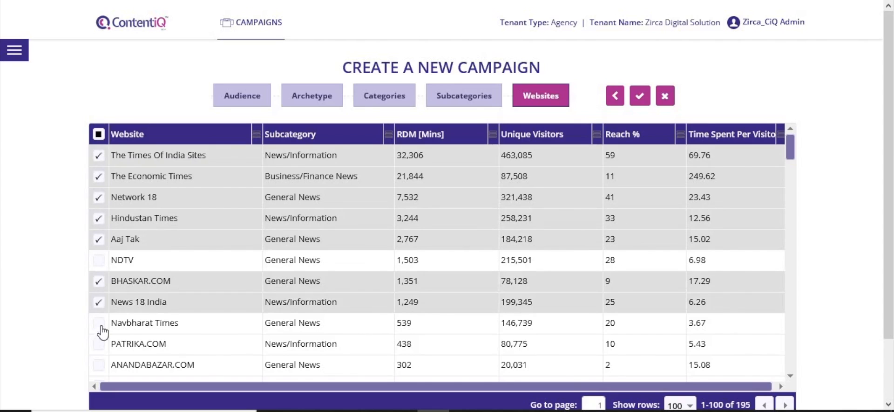
{"action": "left_click", "coordinate": [99, 323]}
{"action": "left_click", "coordinate": [99, 344]}
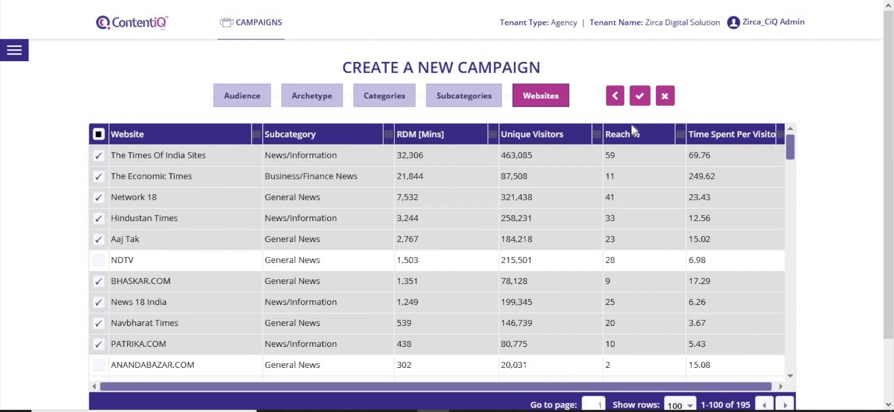
Submit the campaign with the selected websites and proceed to its content plan.
{"action": "left_click", "coordinate": [641, 98]}
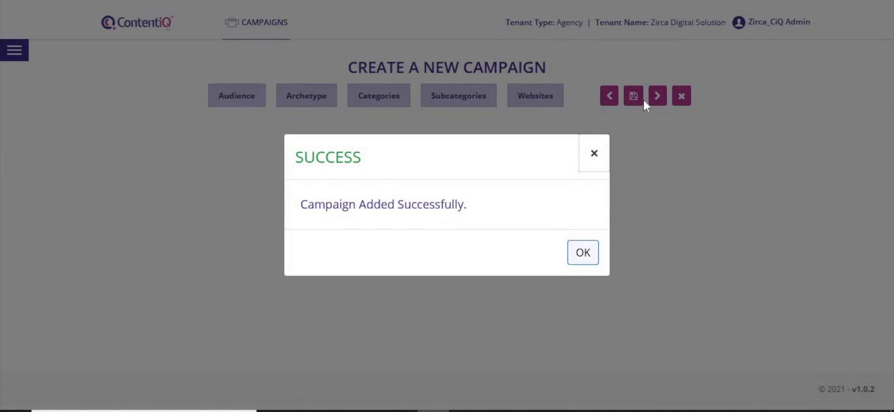
{"action": "left_click", "coordinate": [582, 259]}
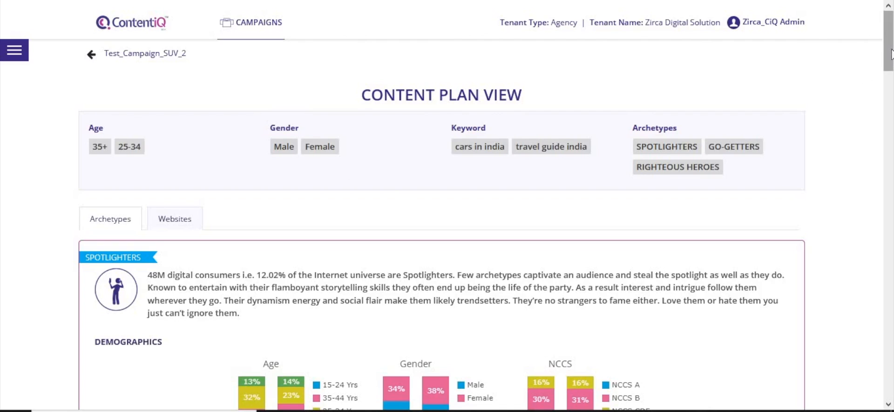
Review the content plan of Test_Campaign_SUV_2, examining the archetype demographics, category skews and the list of chosen websites.
{"action": "left_click_drag", "start_coordinate": [892, 54], "coordinate": [892, 401]}
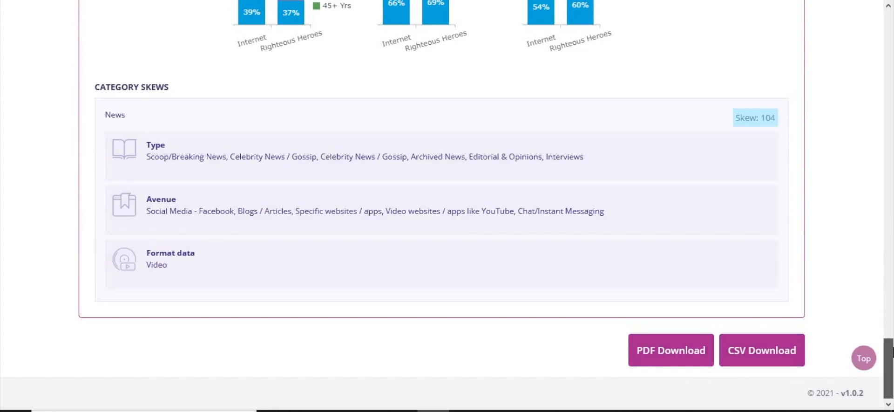
{"action": "left_click_drag", "start_coordinate": [891, 376], "coordinate": [886, 57]}
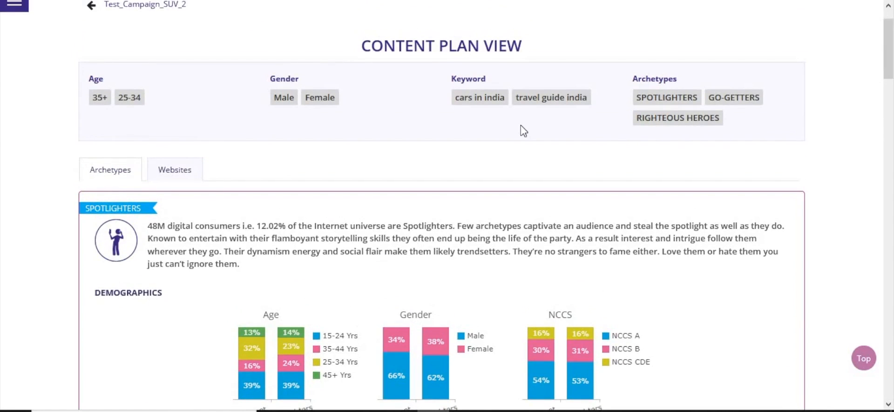
{"action": "left_click", "coordinate": [170, 183]}
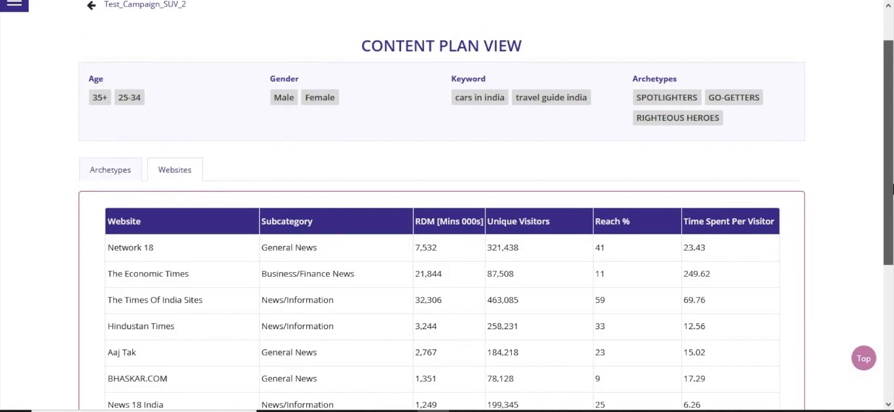
{"action": "left_click_drag", "start_coordinate": [892, 175], "coordinate": [893, 270]}
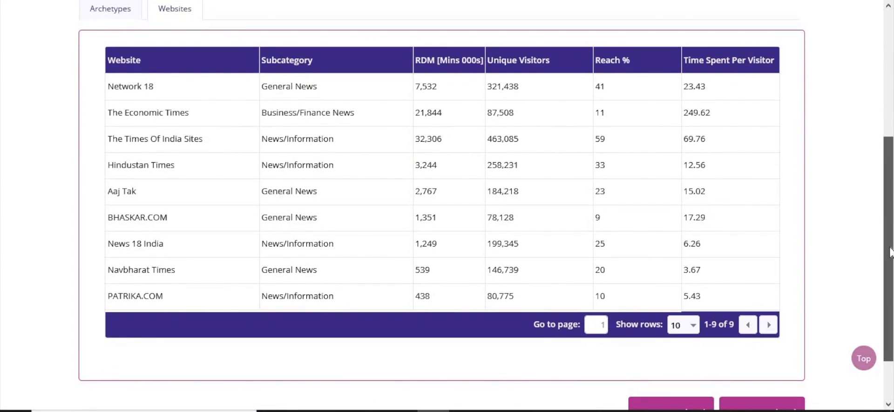
{"action": "left_click_drag", "start_coordinate": [889, 245], "coordinate": [887, 33]}
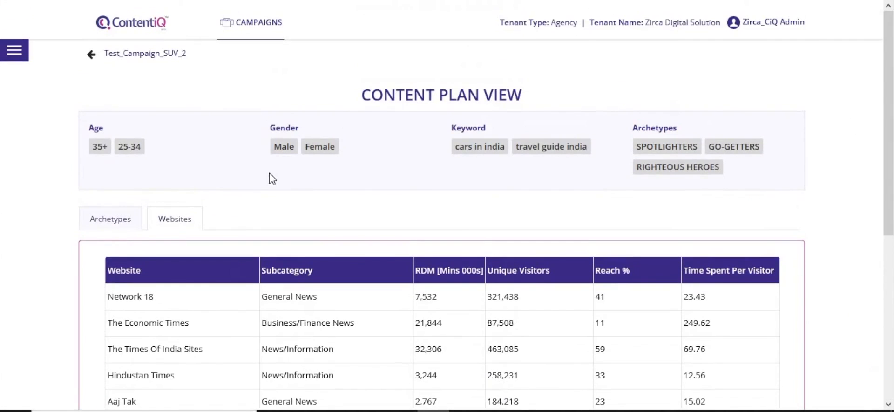
{"action": "left_click", "coordinate": [126, 221]}
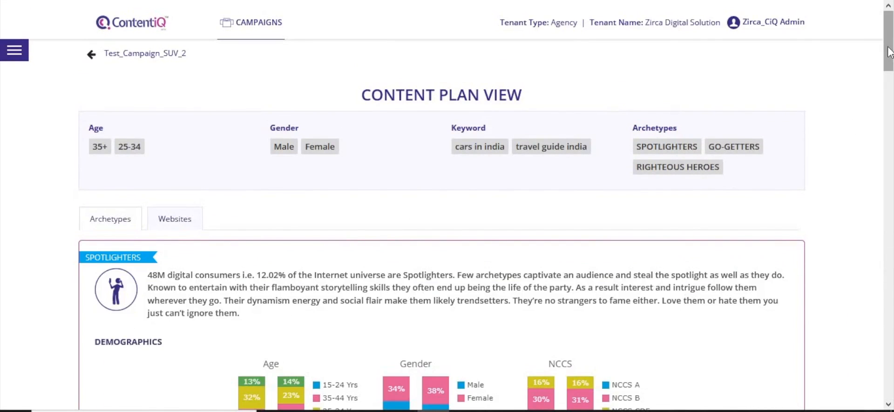
{"action": "scroll", "coordinate": [890, 60], "scroll_direction": "down", "scroll_amount": 2}
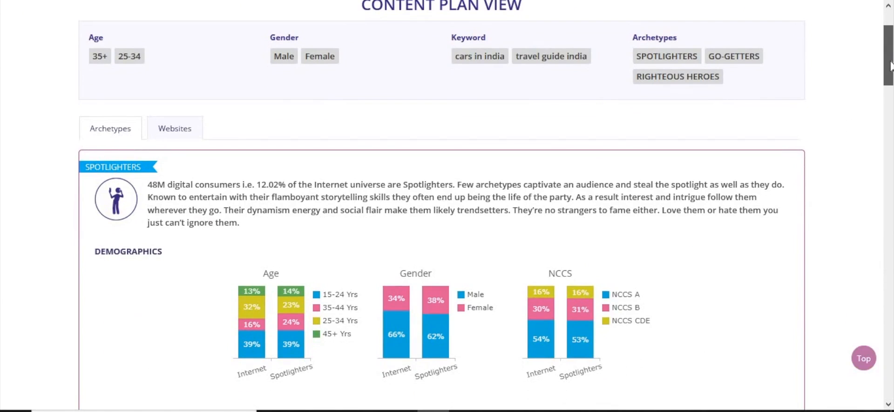
{"action": "left_click_drag", "start_coordinate": [890, 65], "coordinate": [891, 90]}
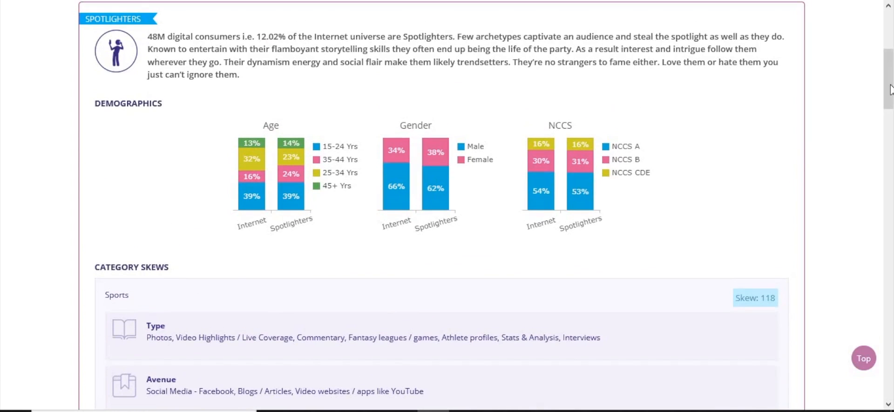